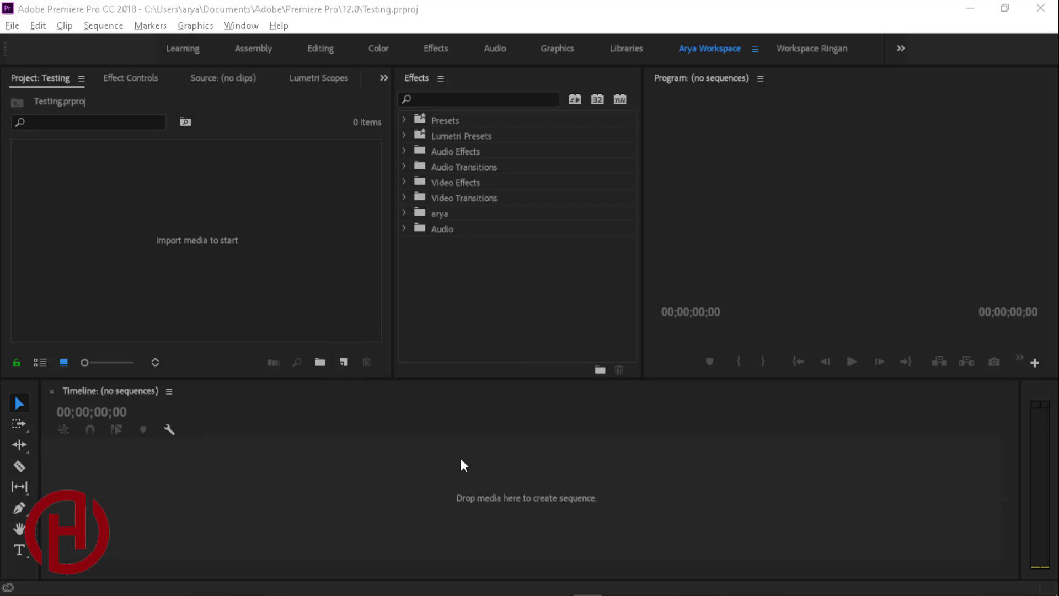
- Drag the Effects/Program divider left to widen the Program monitor, then switch to the browser
click(376, 420)
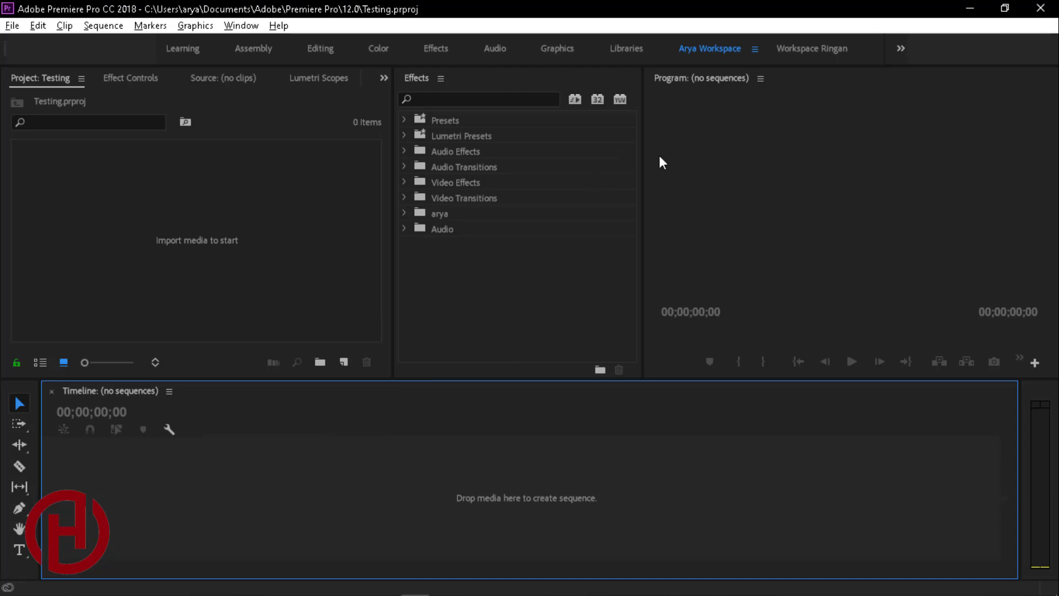
drag(642, 148, 556, 145)
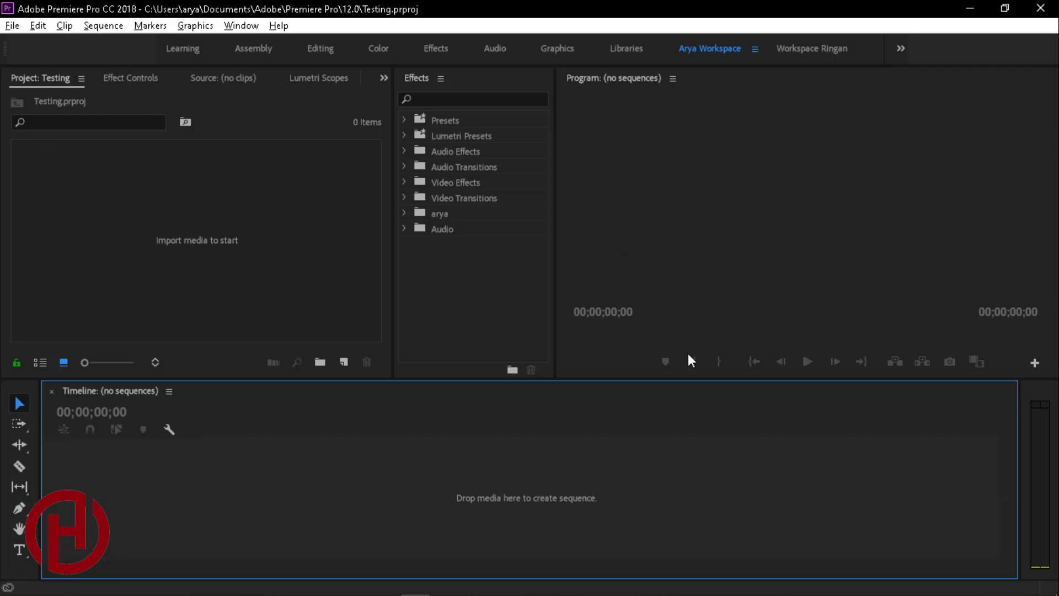
key(alt+Tab)
- Start a new sequence, Sequence 03, from the File menu and show its Settings tab
click(12, 25)
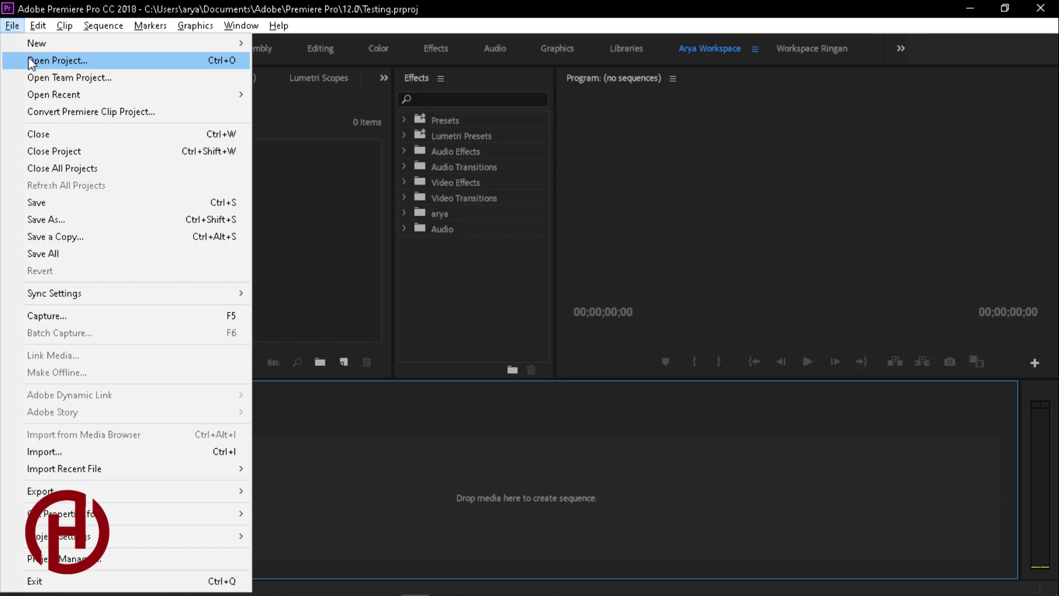
mouse_move(33, 44)
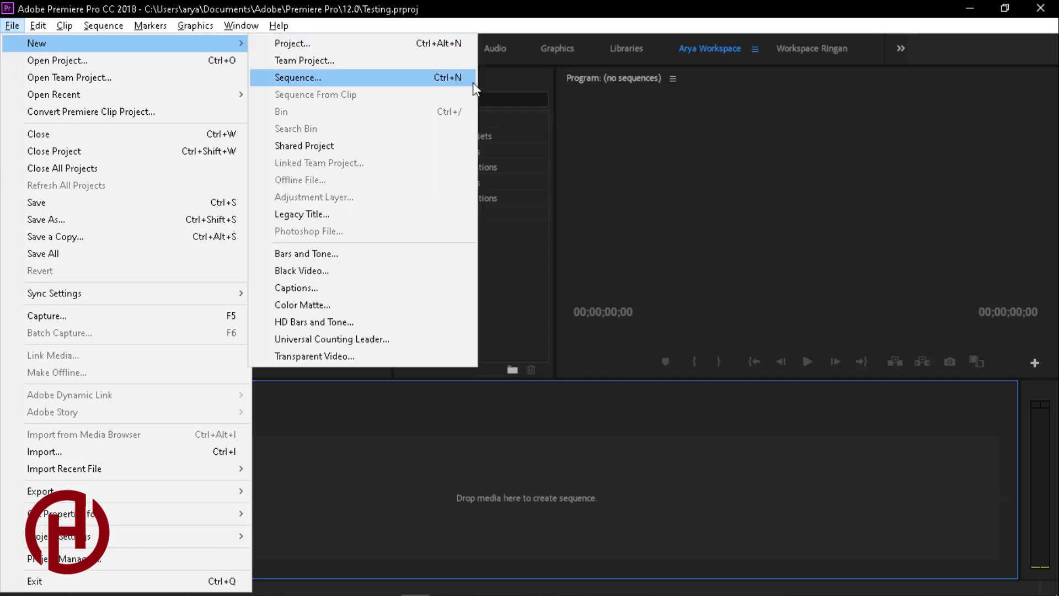
click(431, 82)
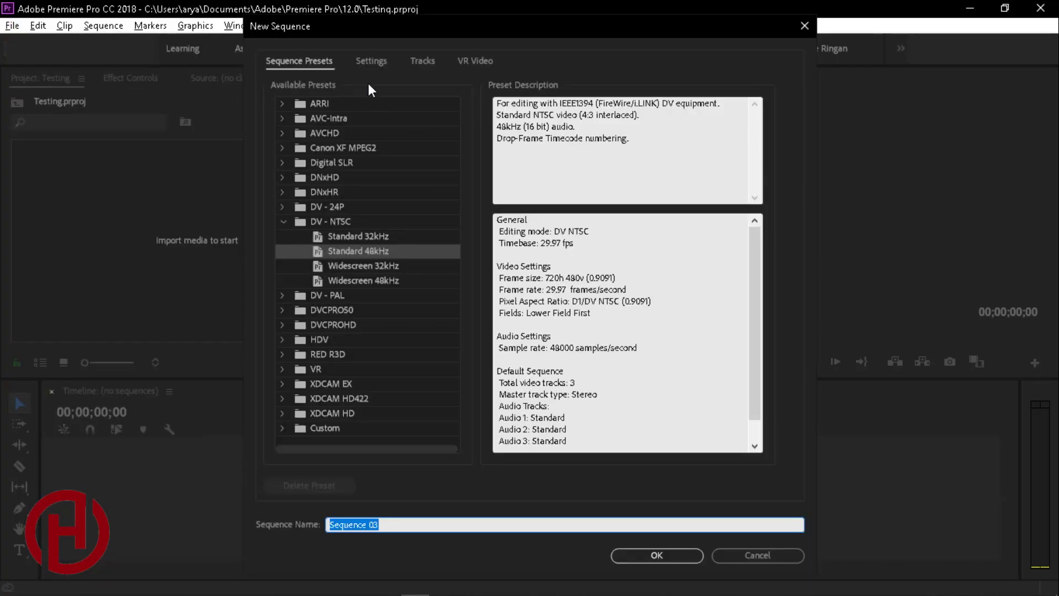
click(368, 61)
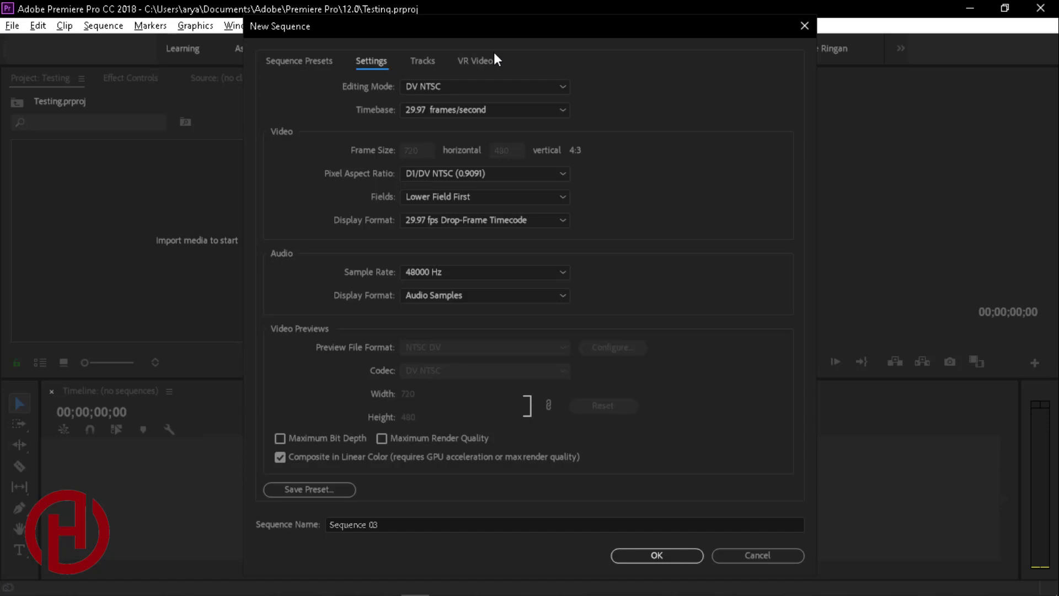
- Set the sequence's Editing Mode to Custom, leaving the timebase at 29.97 frames/second
click(505, 92)
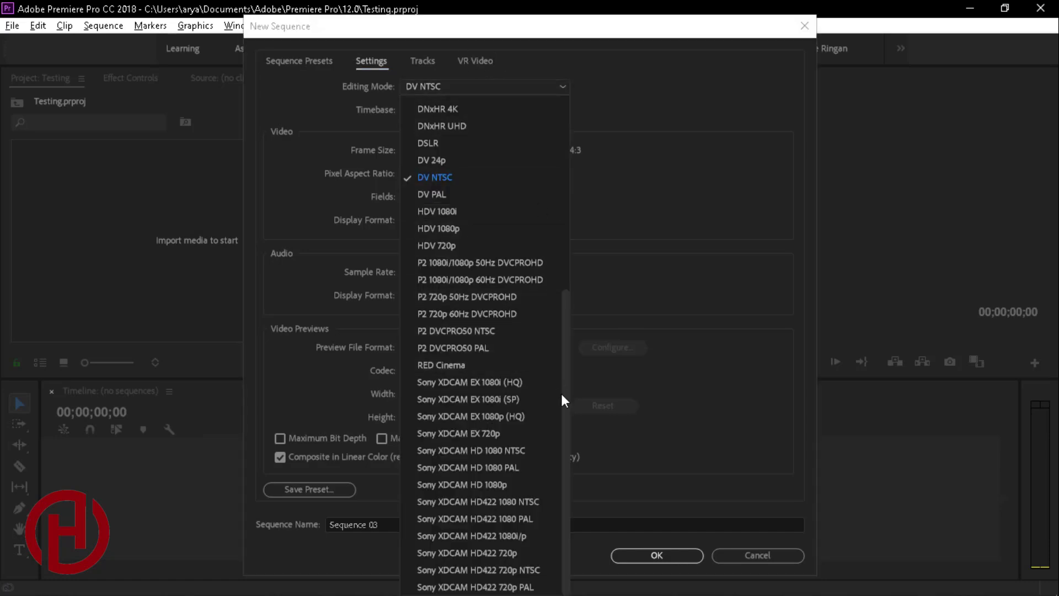
drag(568, 411, 589, 186)
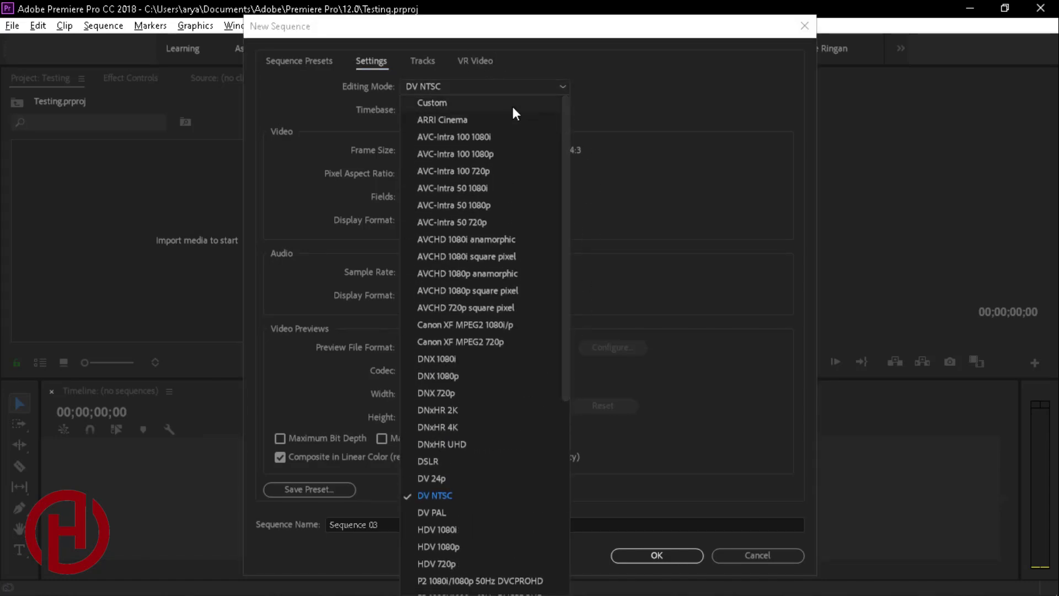
click(509, 104)
click(555, 113)
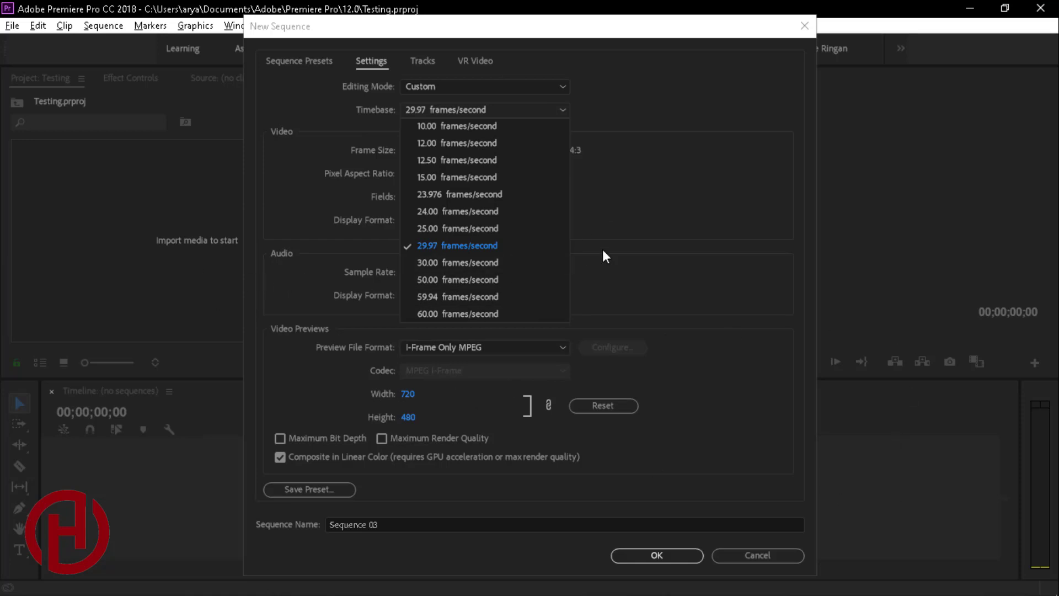
key(alt+Tab)
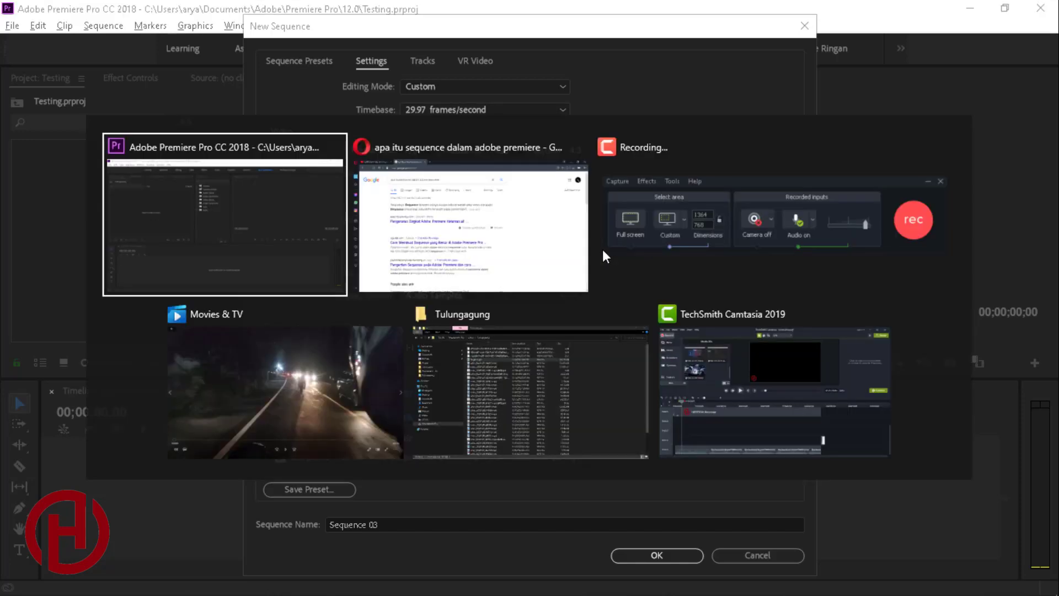
- Browse File Explorer between the video folder, New Volume (D:) and the Project folder
key(Tab)
key(Tab)
key(Tab)
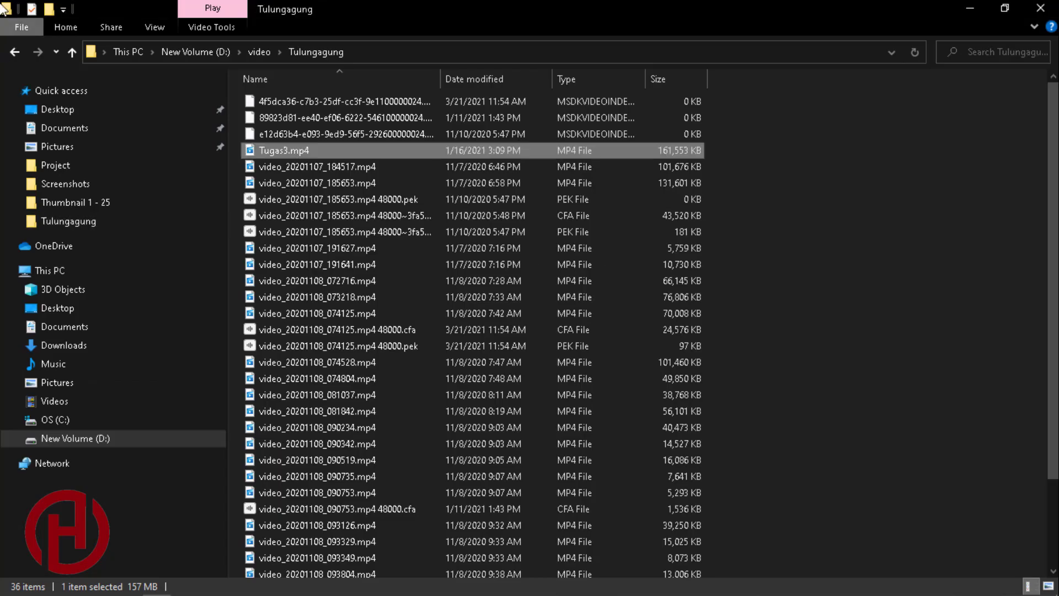
click(15, 55)
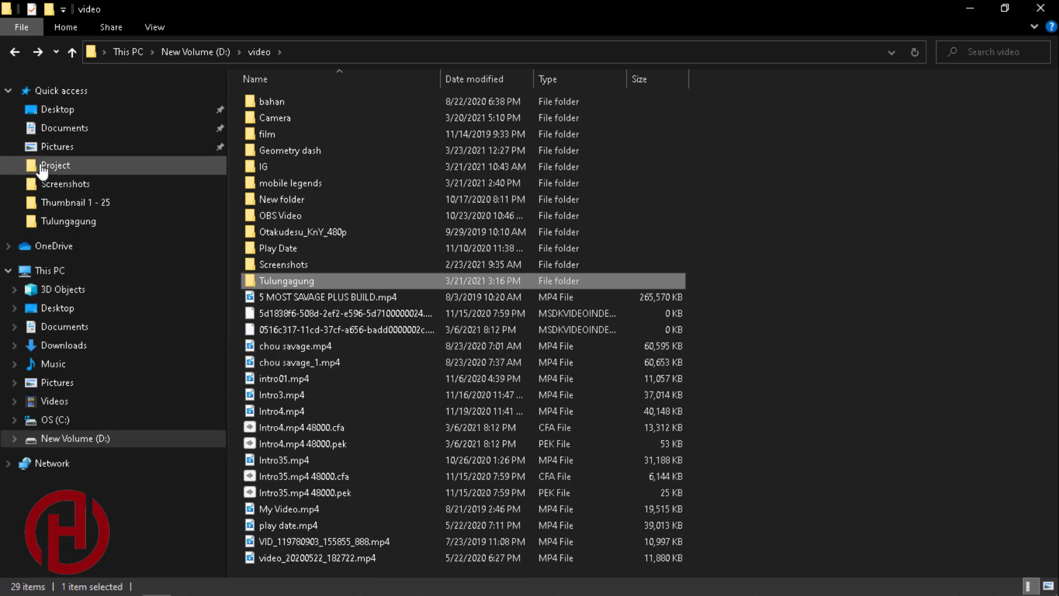
click(346, 364)
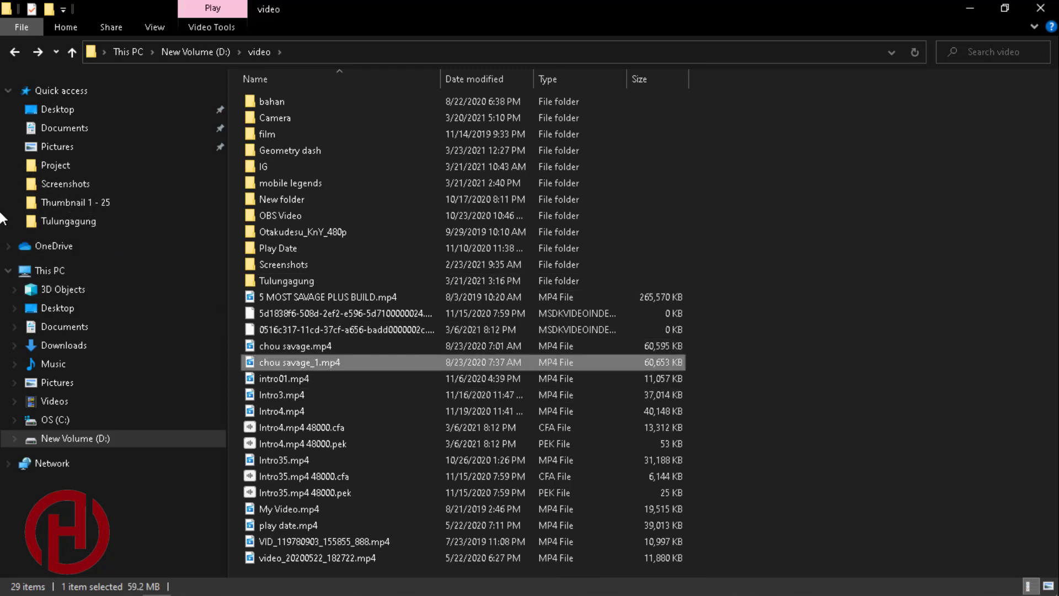
click(9, 57)
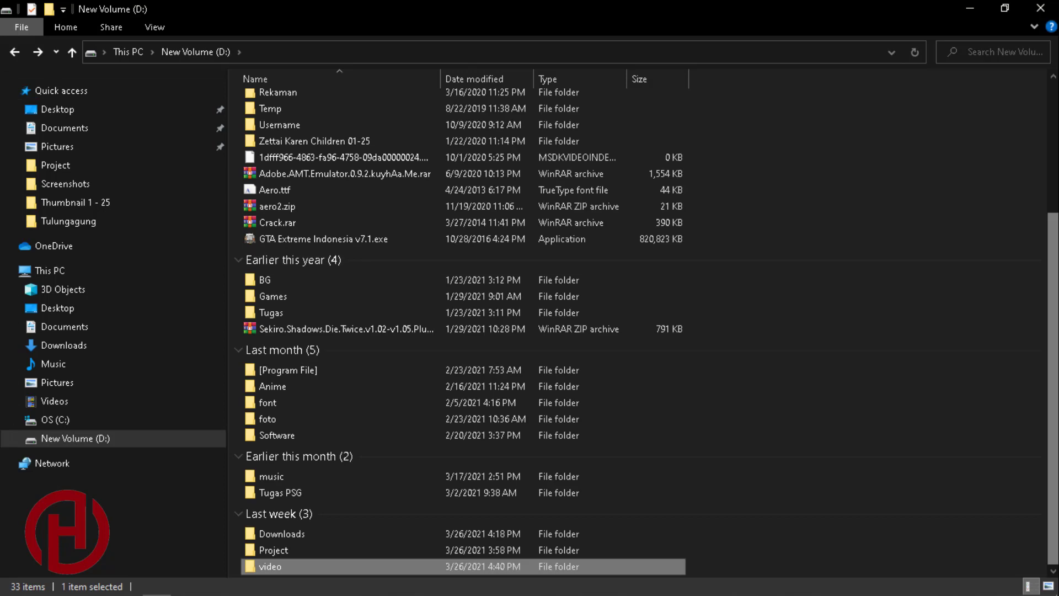
double_click(441, 550)
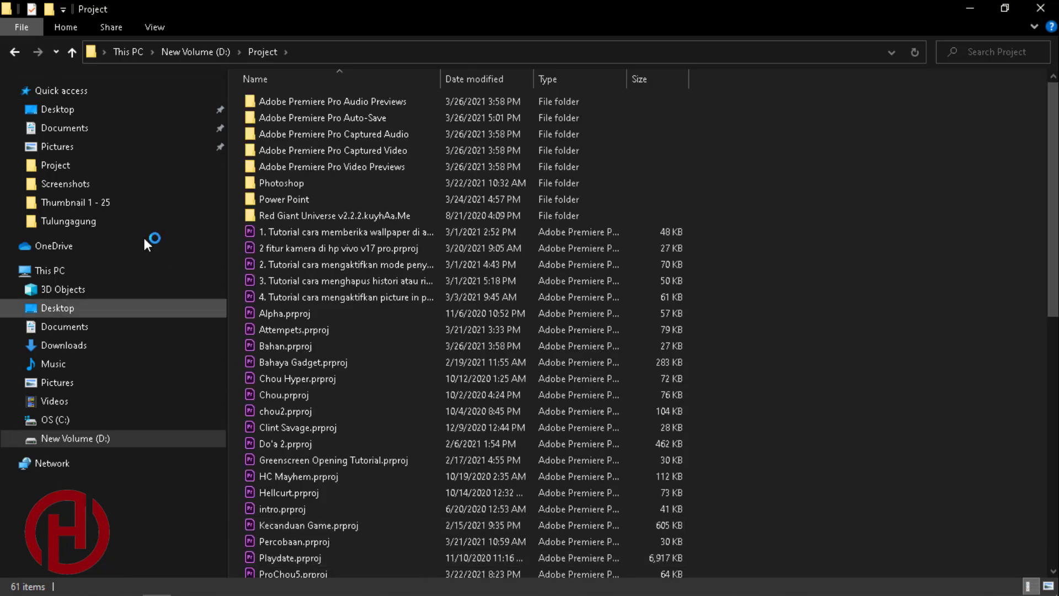
click(15, 53)
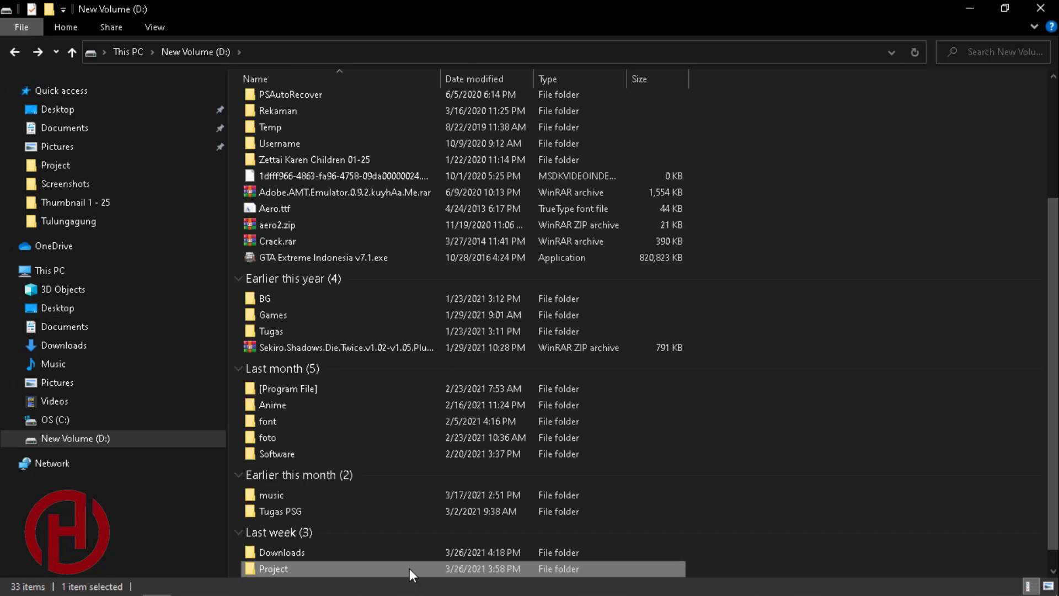
double_click(411, 569)
click(15, 52)
scroll(642, 523, down, 1)
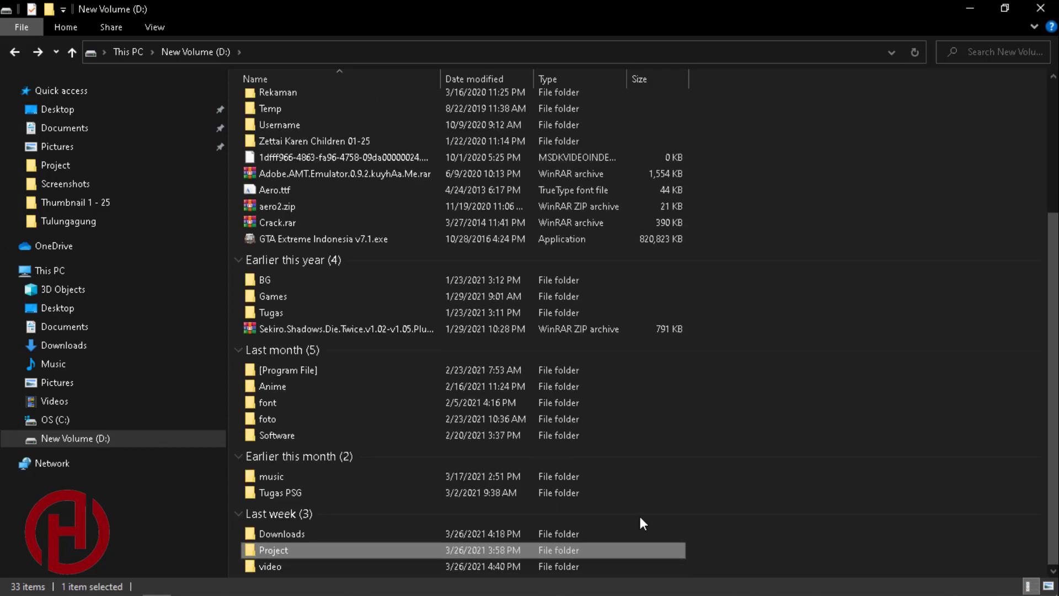
- Go into video > mobile legends > ProHaya and select the screen recording MP4
double_click(662, 566)
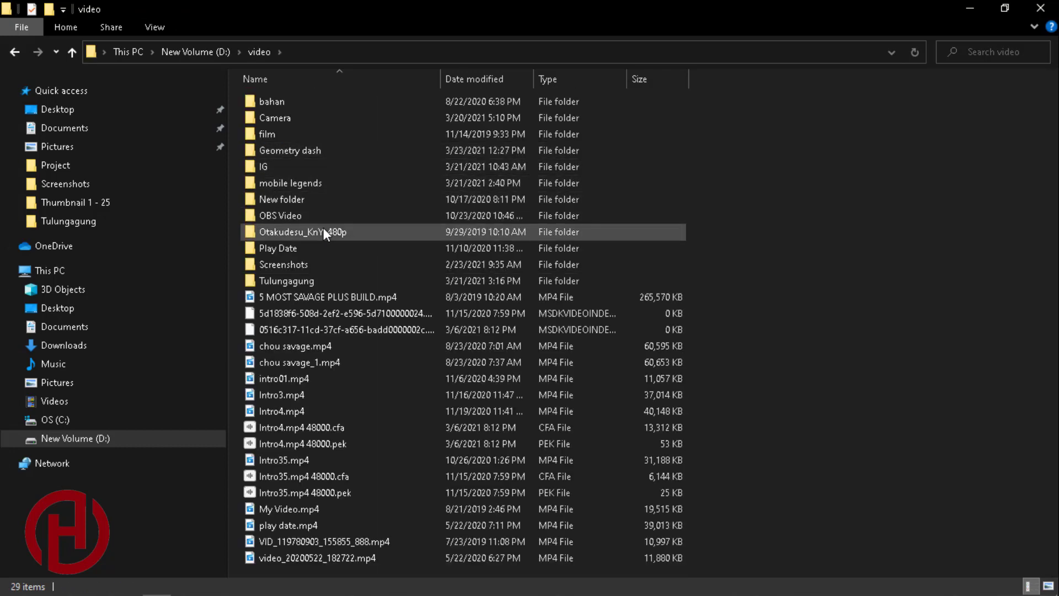
double_click(325, 184)
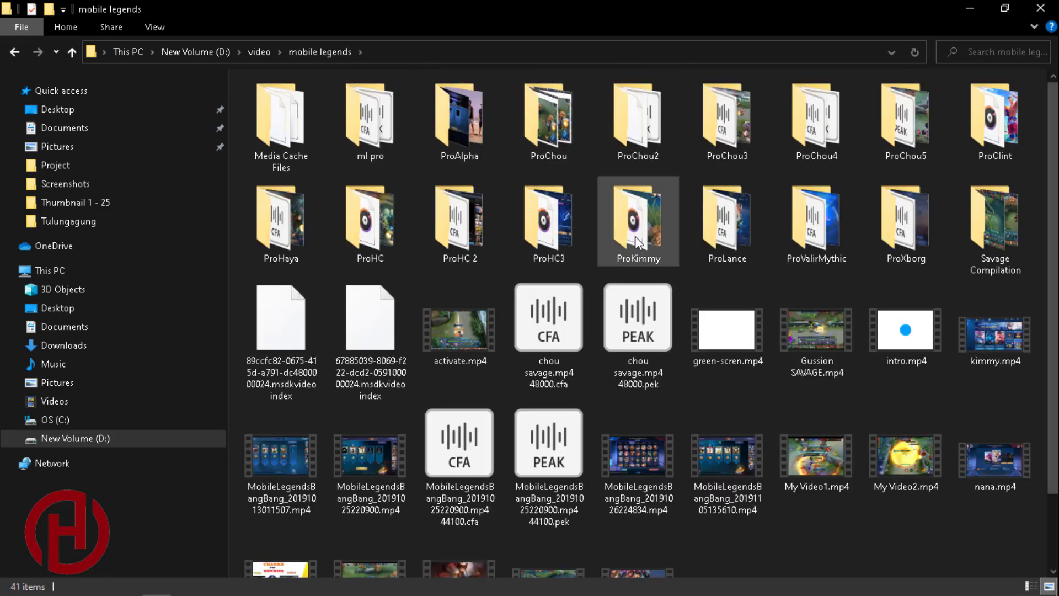
double_click(300, 251)
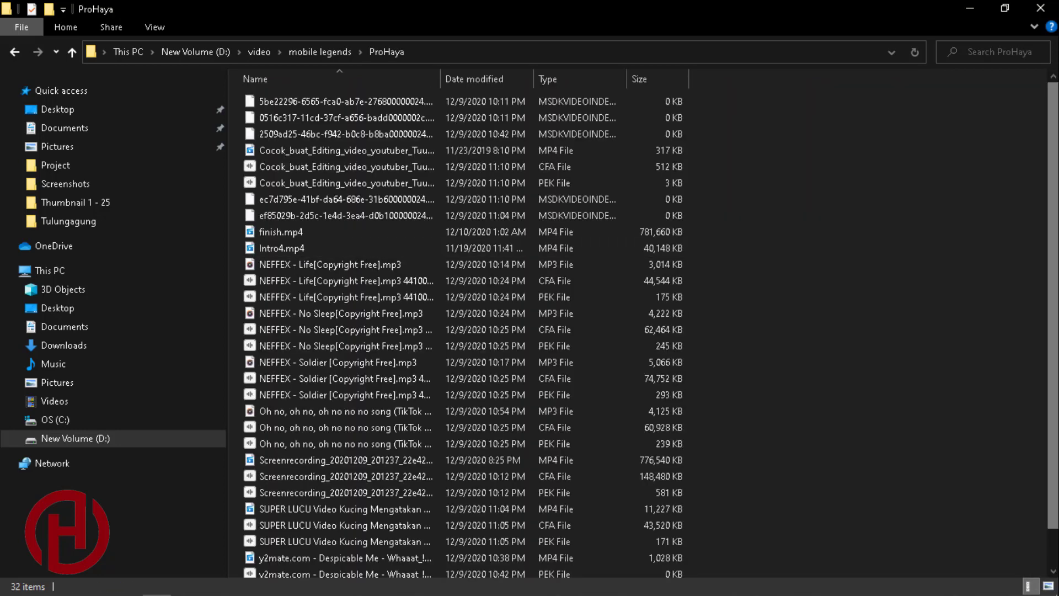
scroll(463, 331, down, 1)
click(363, 424)
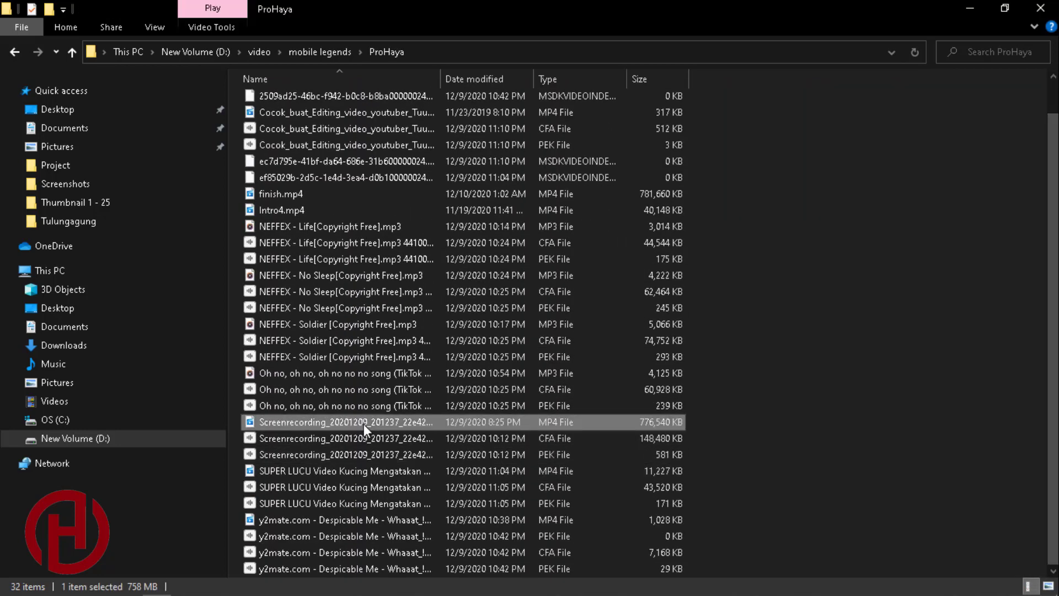
- Check the recording's Properties Details: 720 × 1600 at 55.13 fps, then return to Premiere
right_click(363, 422)
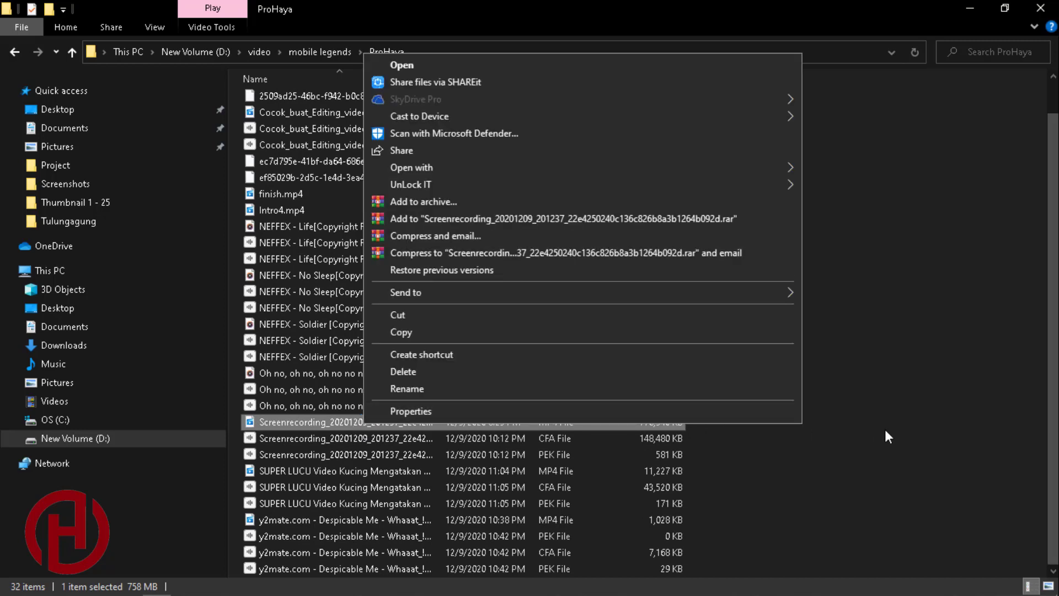
key(Escape)
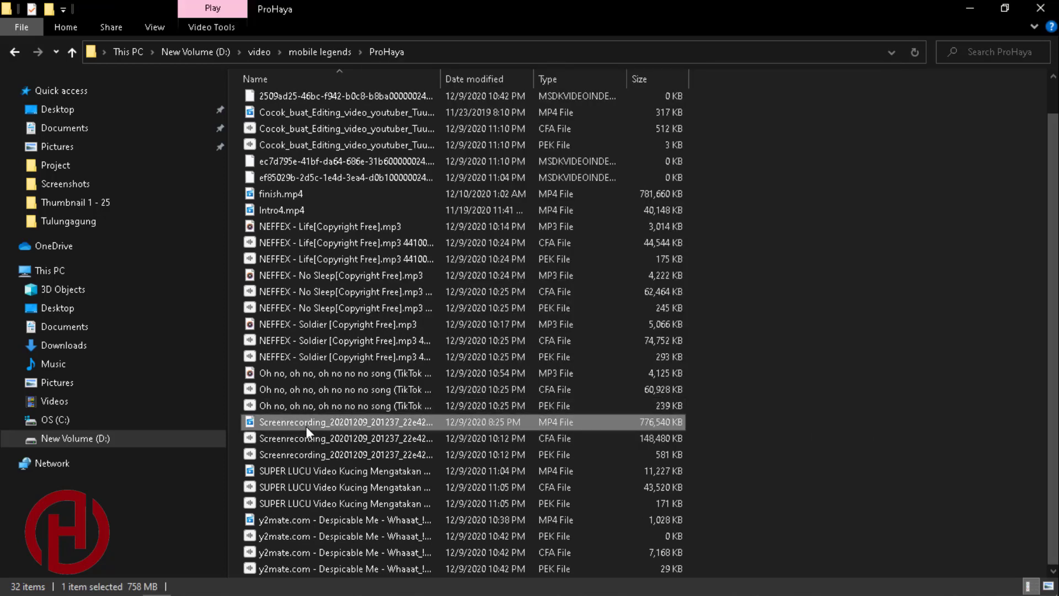
right_click(306, 426)
click(360, 413)
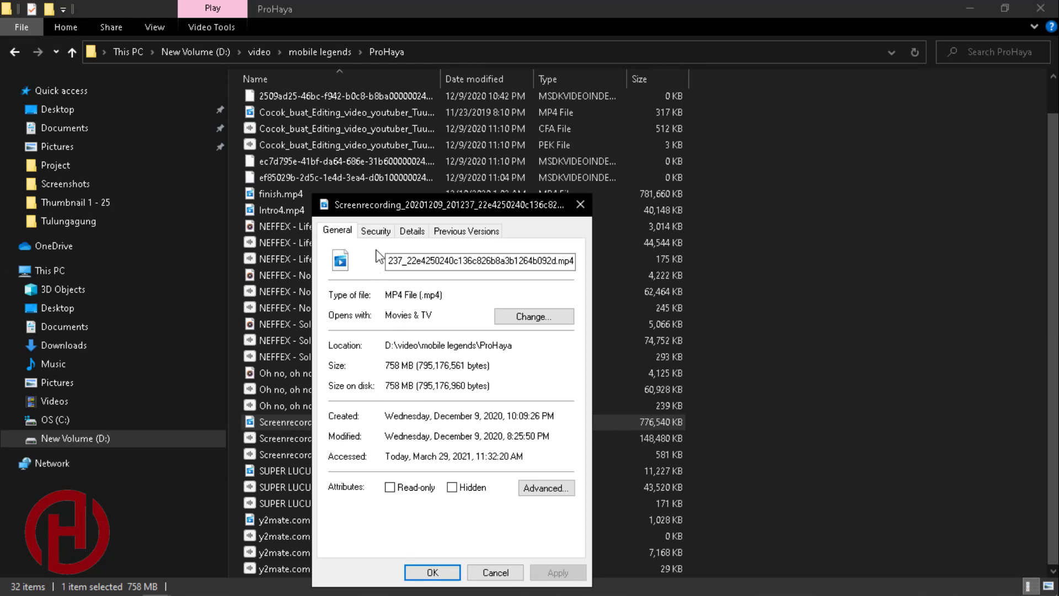
click(412, 231)
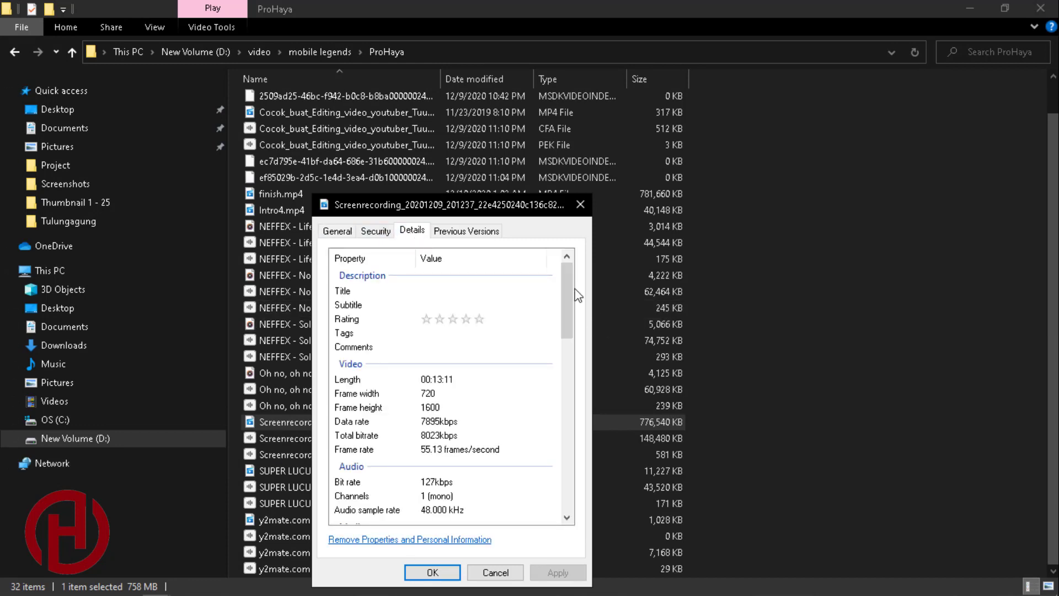
scroll(569, 289, down, 2)
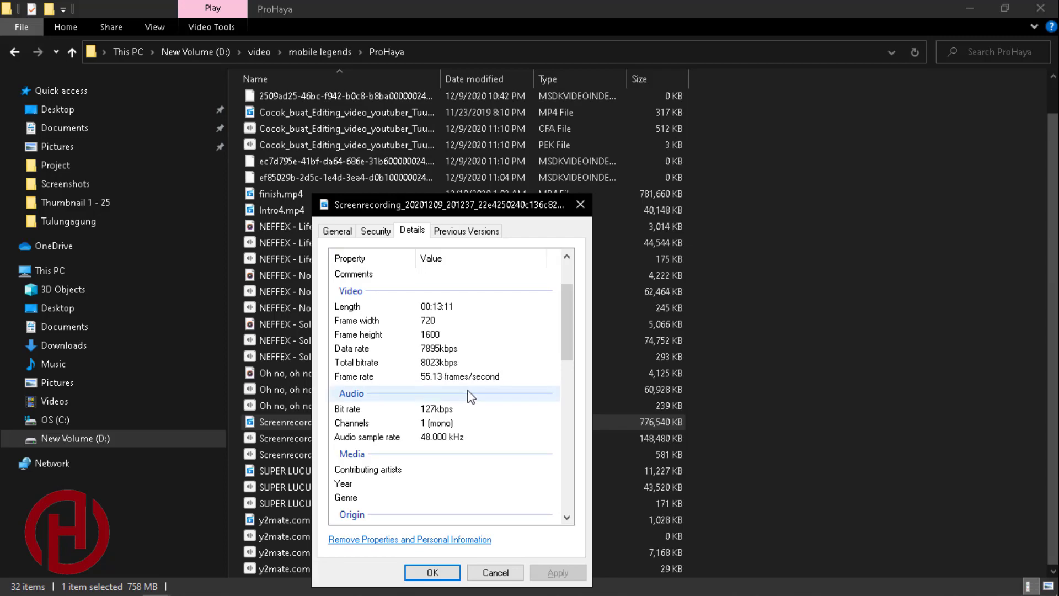
key(alt+Tab)
key(Tab)
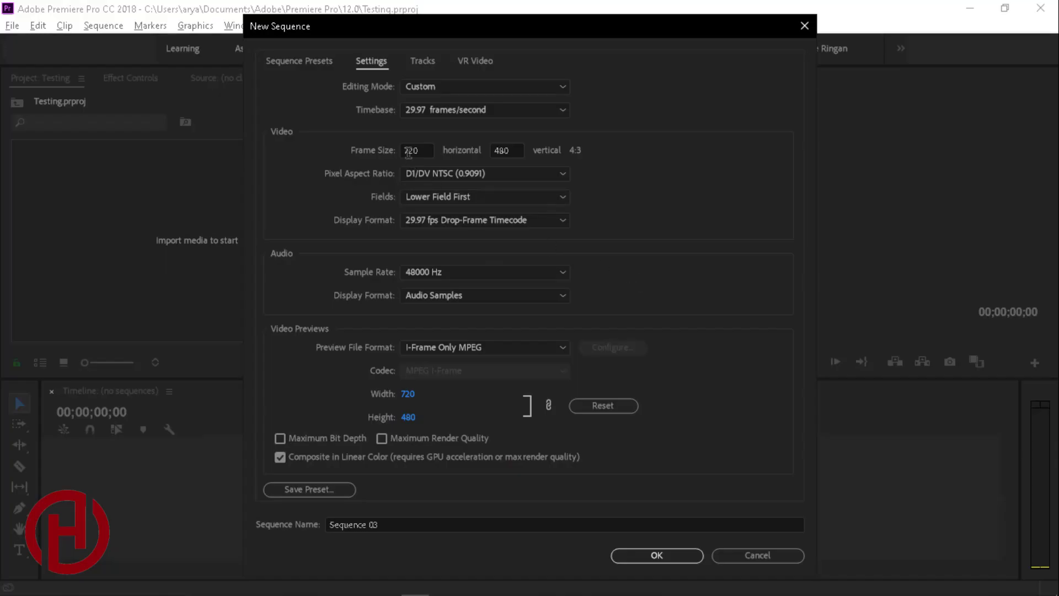
- Set Timebase to 50.00 frames/second and the frame size to 720 × 1600
click(521, 113)
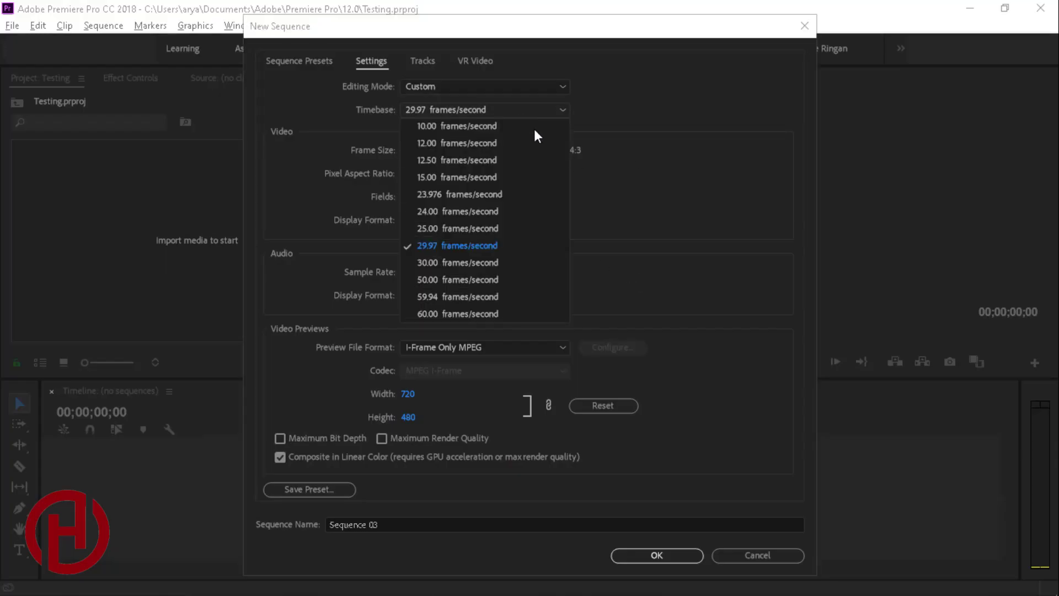
click(518, 285)
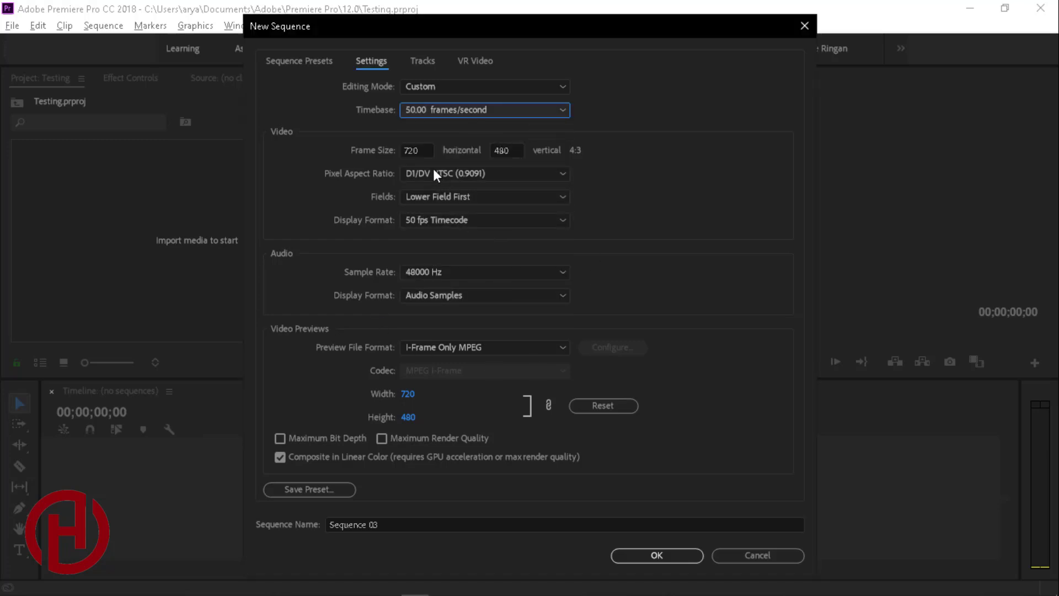
click(427, 150)
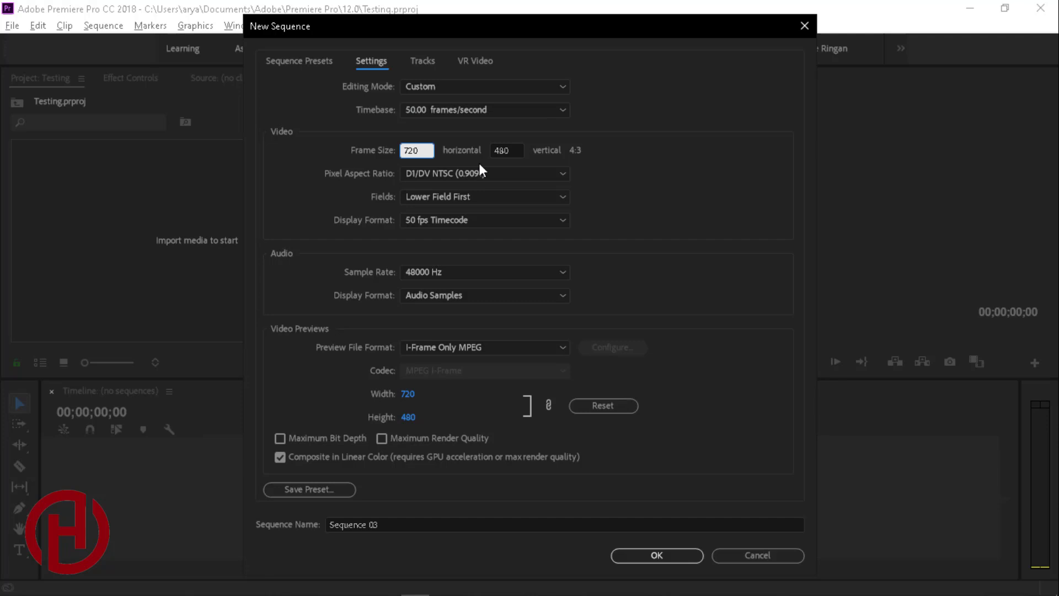
key(alt+Tab)
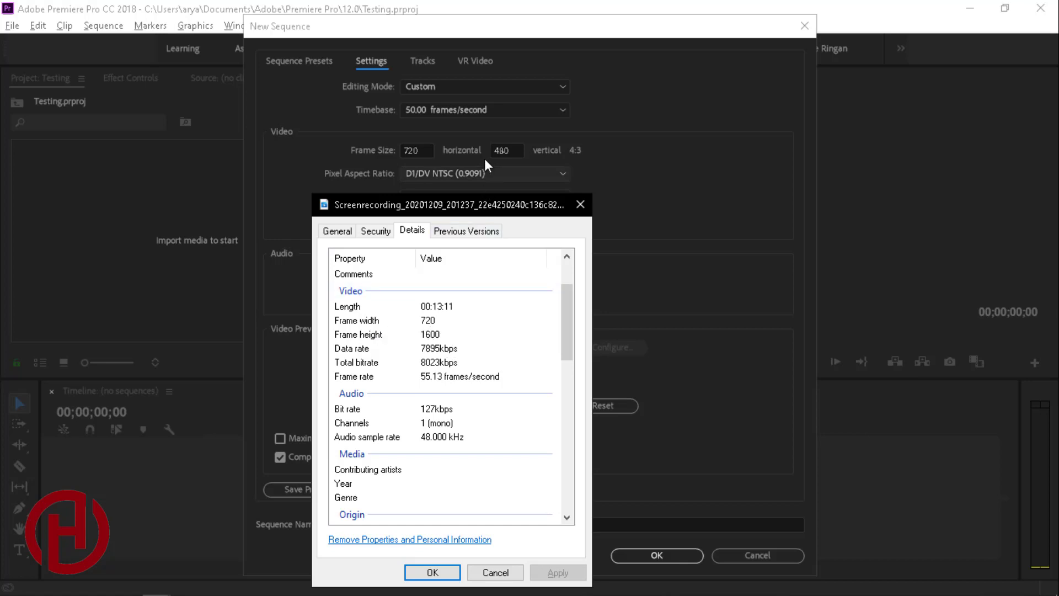
click(520, 151)
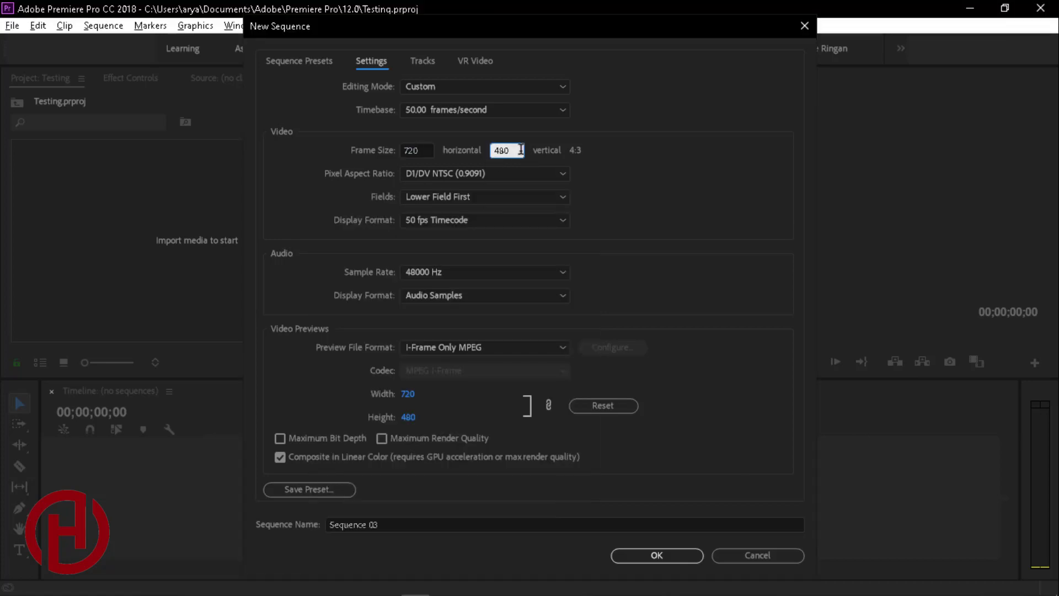
key(BackSpace)
key(BackSpace)
key(BackSpace)
text(1600)
click(624, 182)
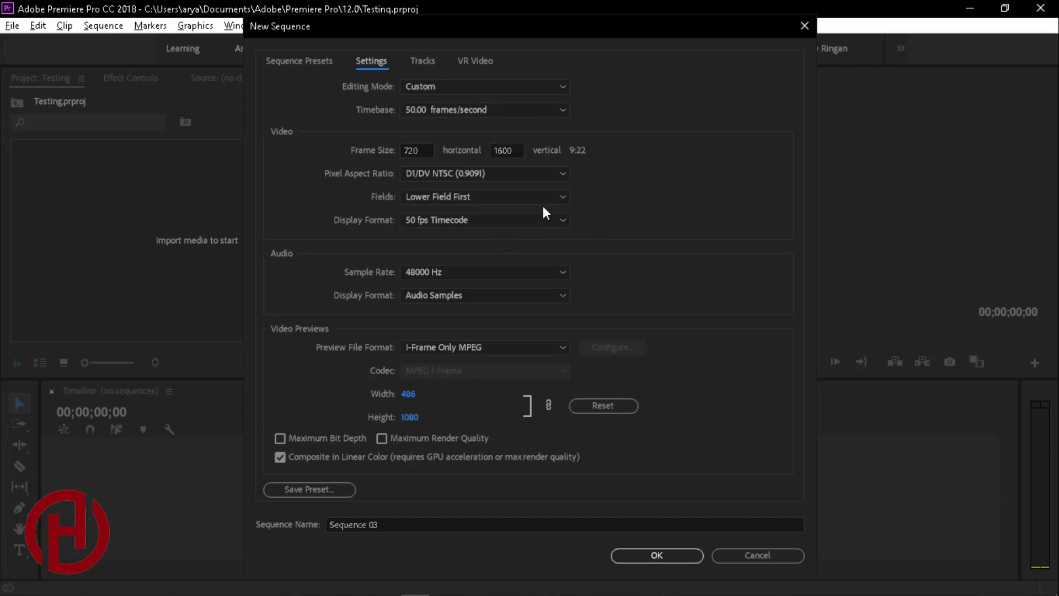
- Keep Field Order at Lower Field First and Pixel Aspect Ratio at D1/DV NTSC (0.9091)
click(563, 197)
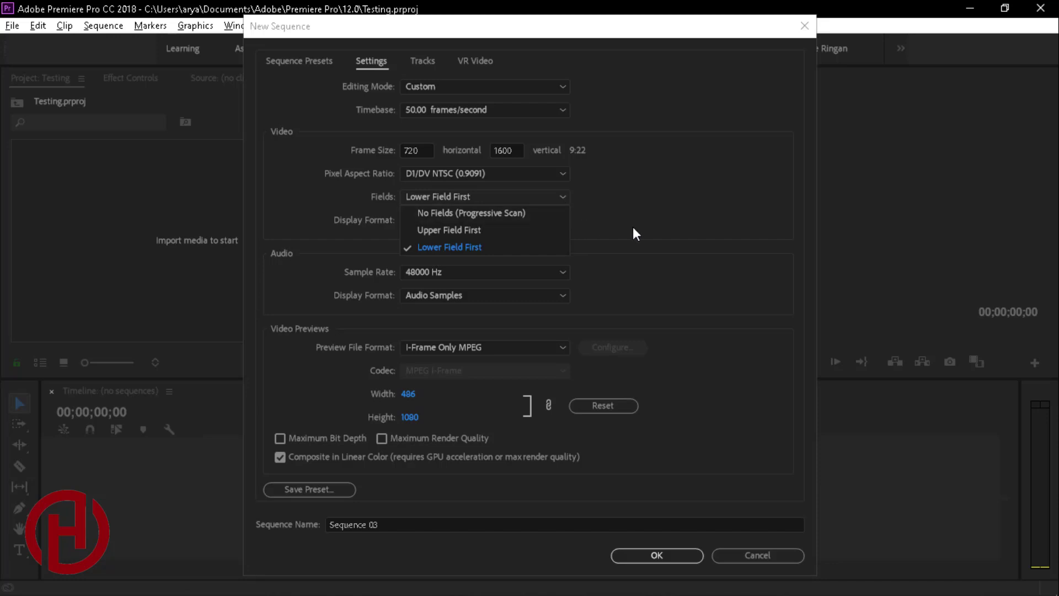
click(634, 228)
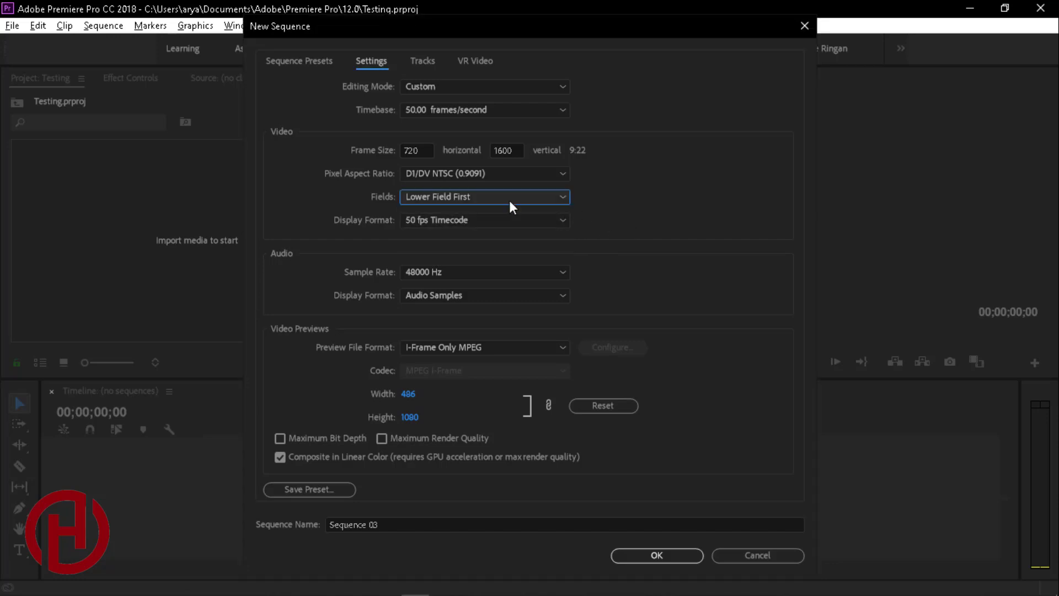
click(548, 175)
click(596, 204)
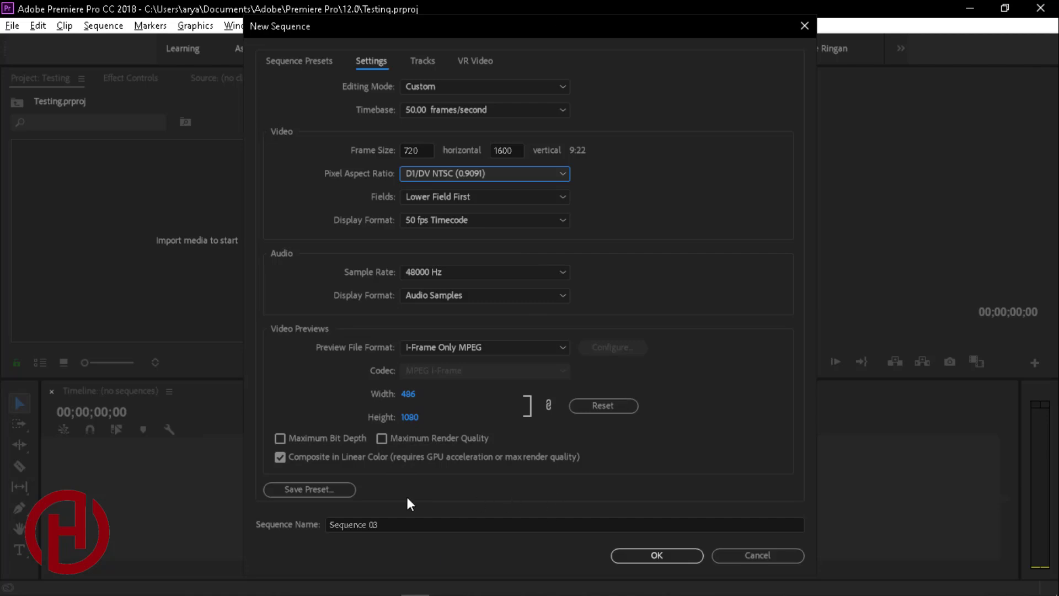
- Save the custom settings through Save Preset under the name 'screen recording'
click(296, 488)
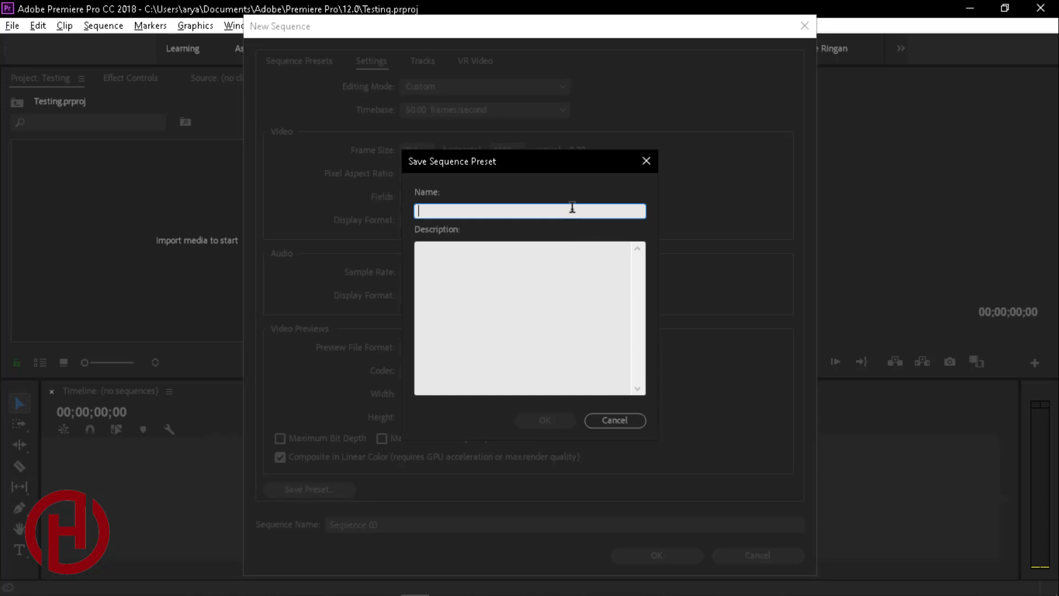
text(screen)
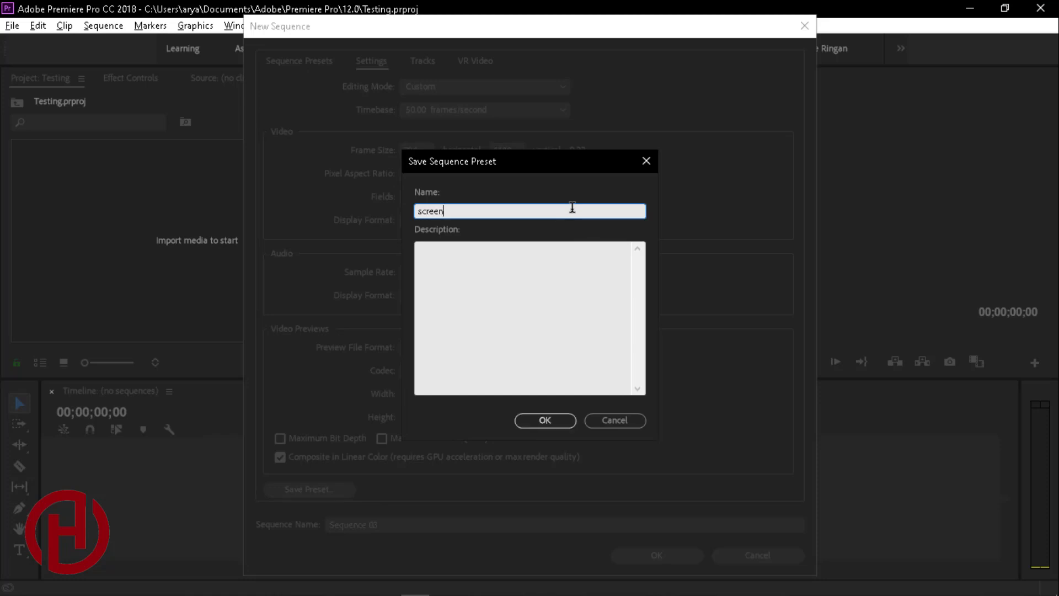
text( e)
key(BackSpace)
text(re)
text(cordin)
text(g)
click(563, 424)
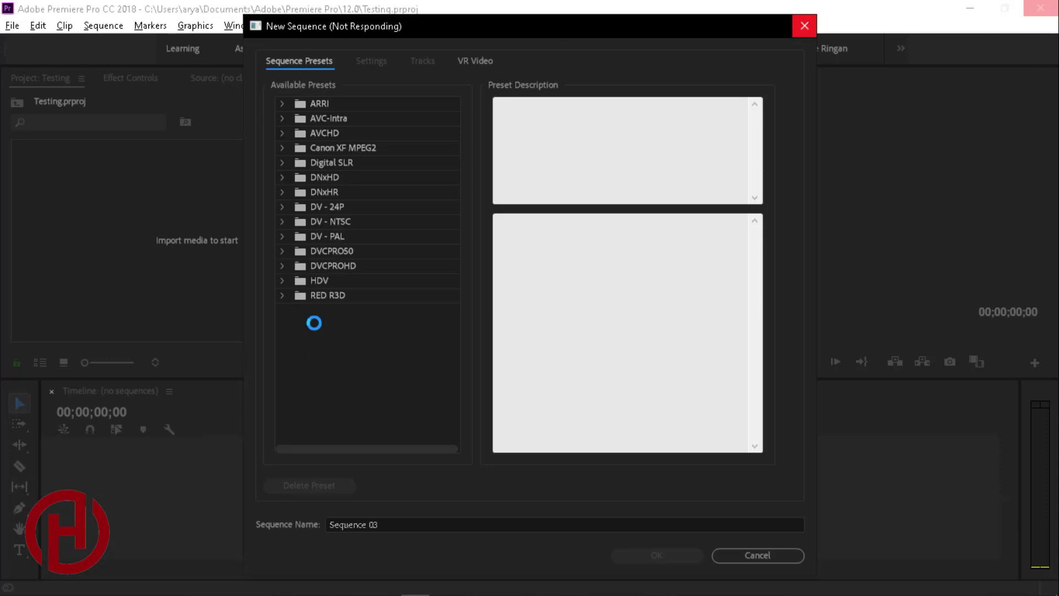
- Reopen New Sequence with Ctrl+N and create Sequence 03 from the screen recording preset
key(Escape)
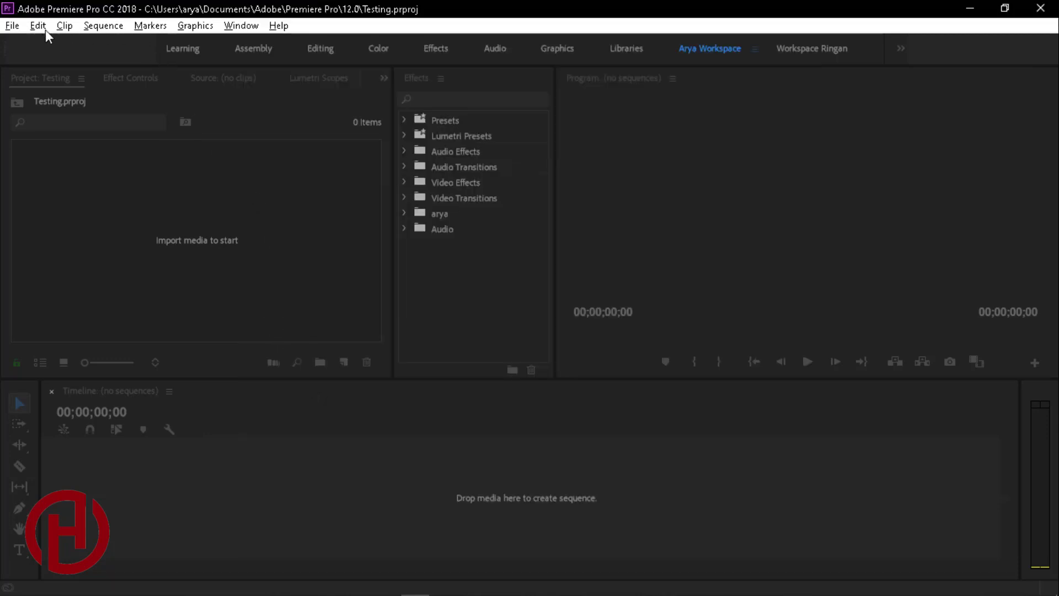
key(ctrl+n)
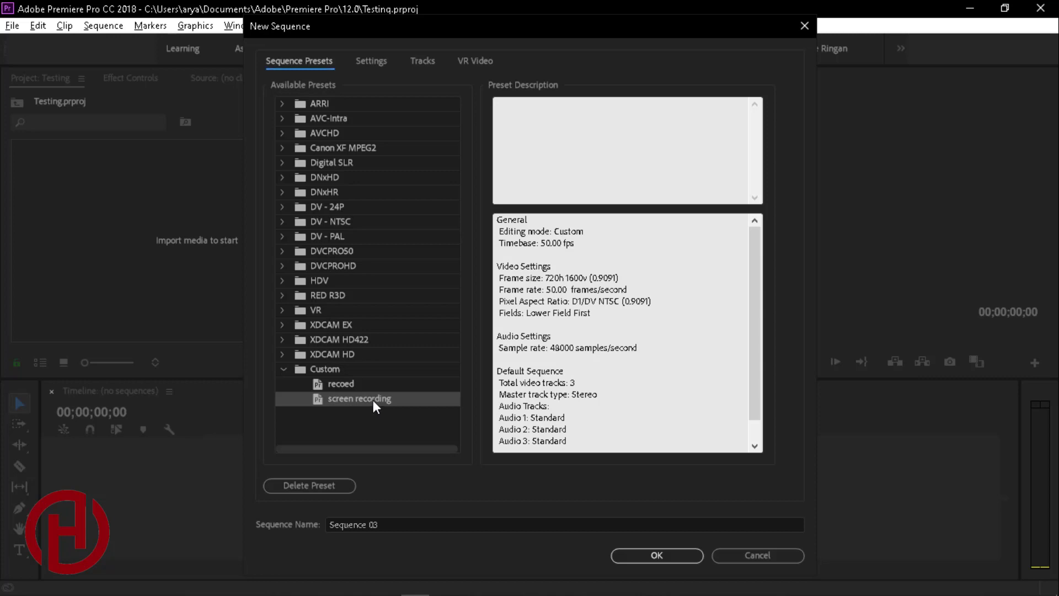
key(Escape)
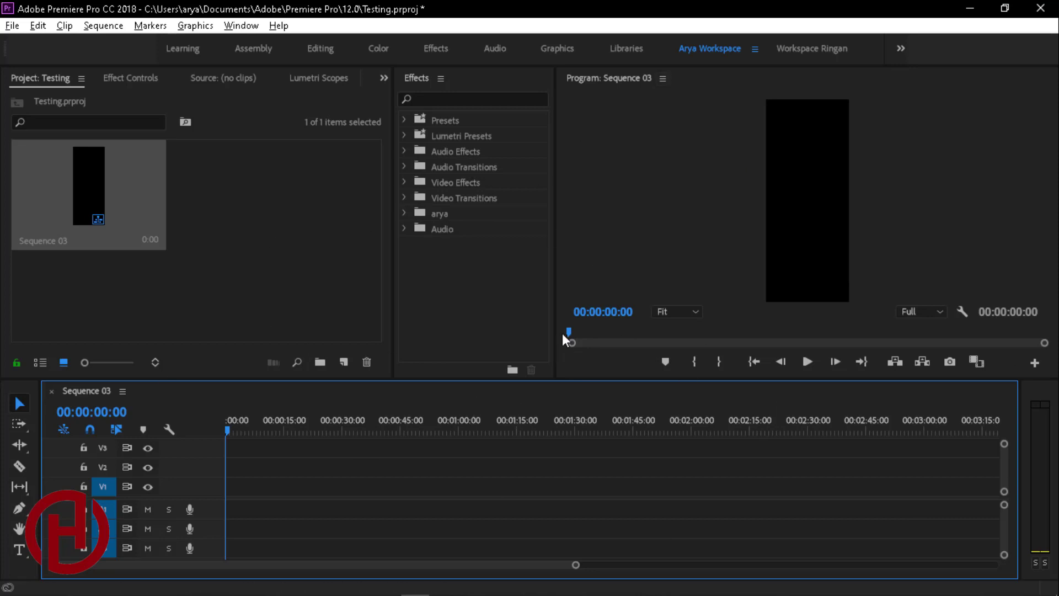
- In Sequence 03's Sequence Settings, set the frame size to 1600 wide by 720 high
click(104, 25)
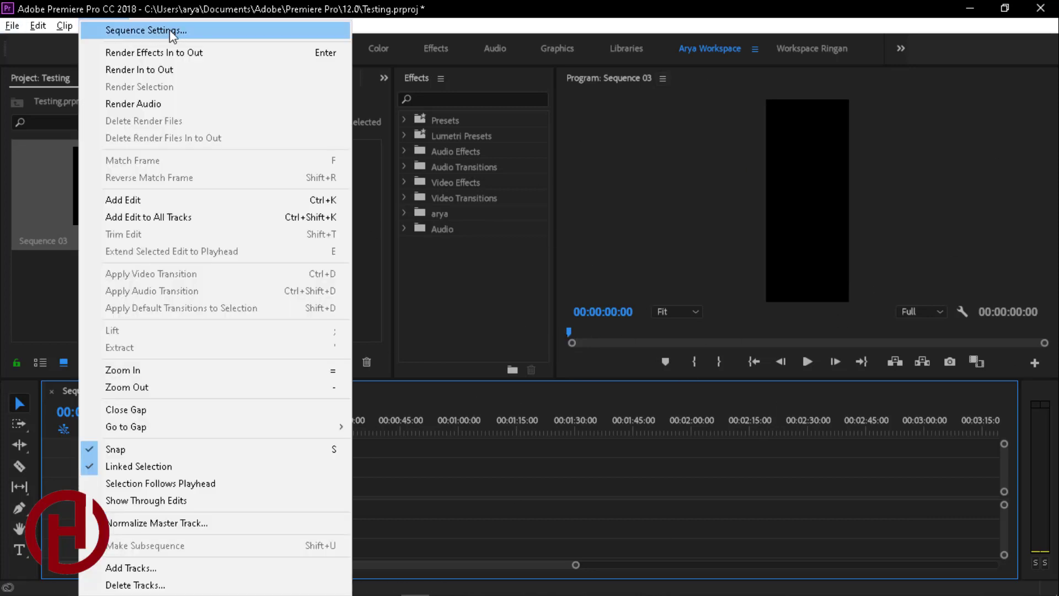
click(177, 33)
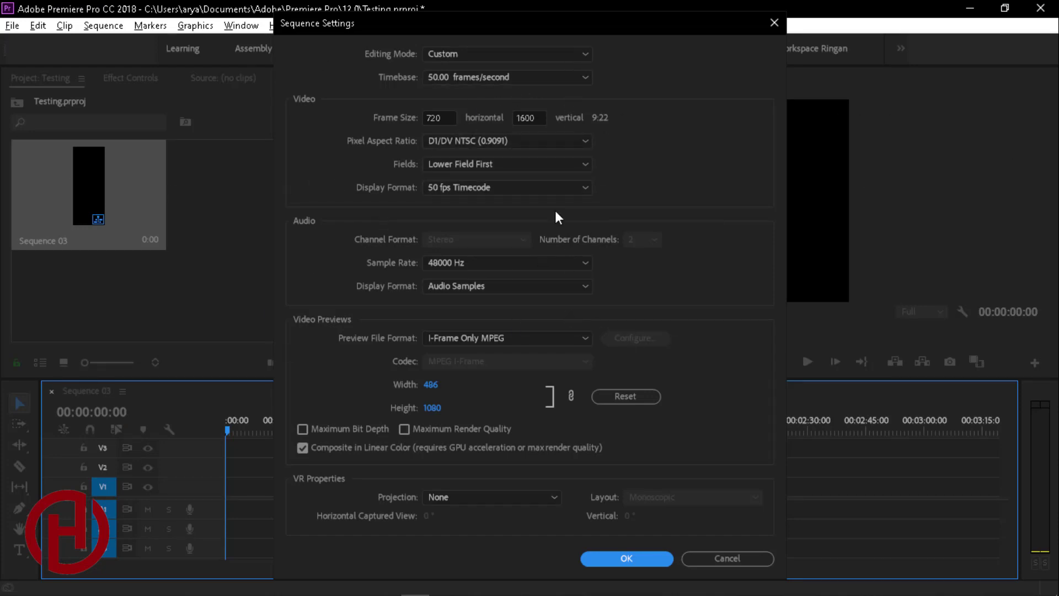
click(445, 117)
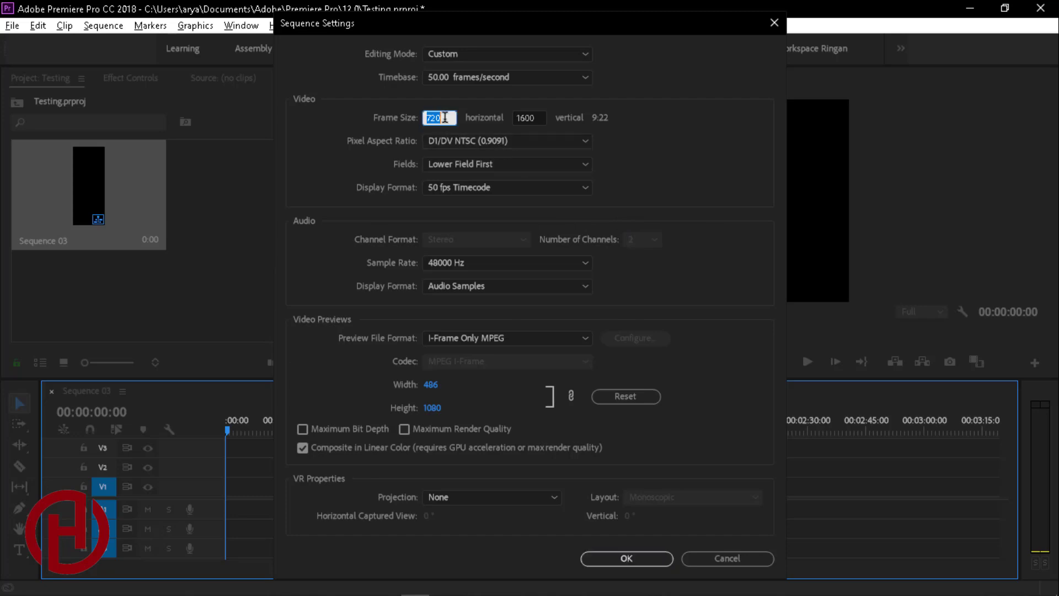
text(1600)
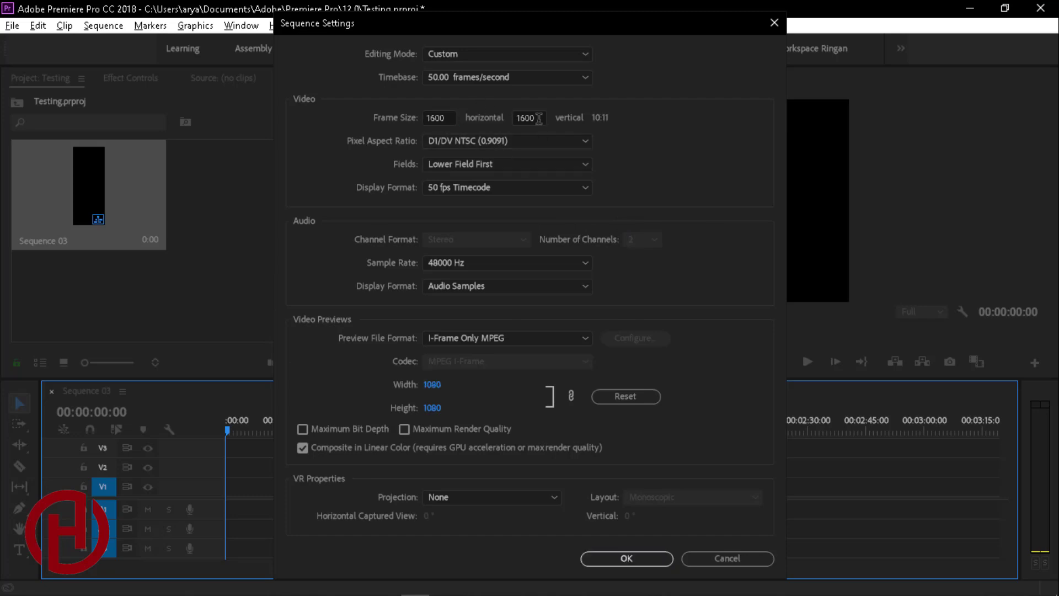
click(536, 118)
key(BackSpace)
key(BackSpace)
key(BackSpace)
key(BackSpace)
text(7)
text(20)
click(639, 561)
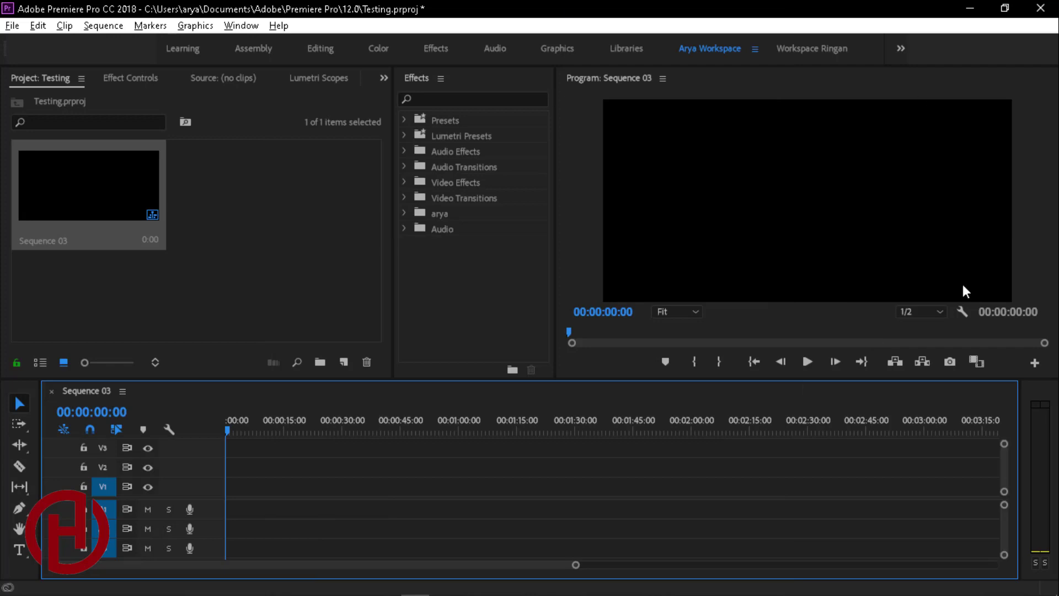